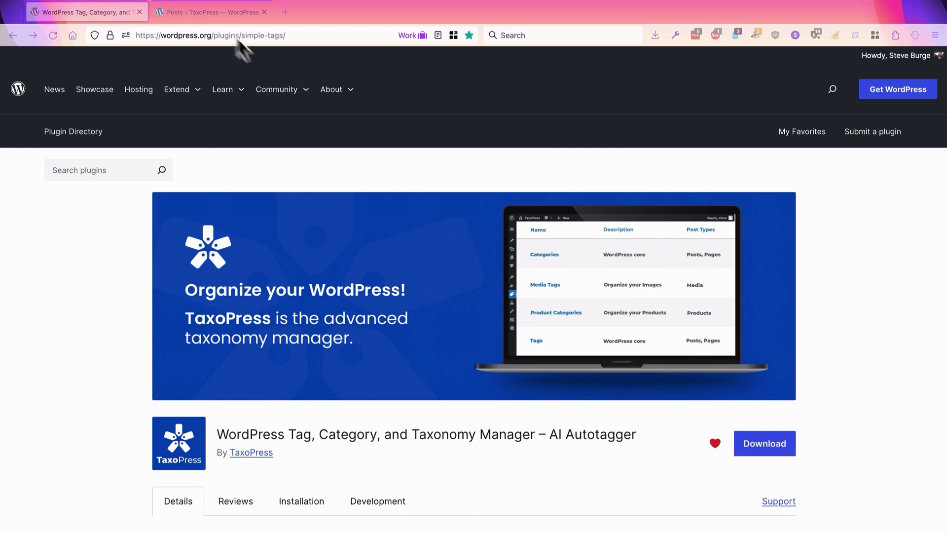
- Switch to the WordPress admin Posts list, where all 11 posts are filed under Uncategorized
left_click(207, 13)
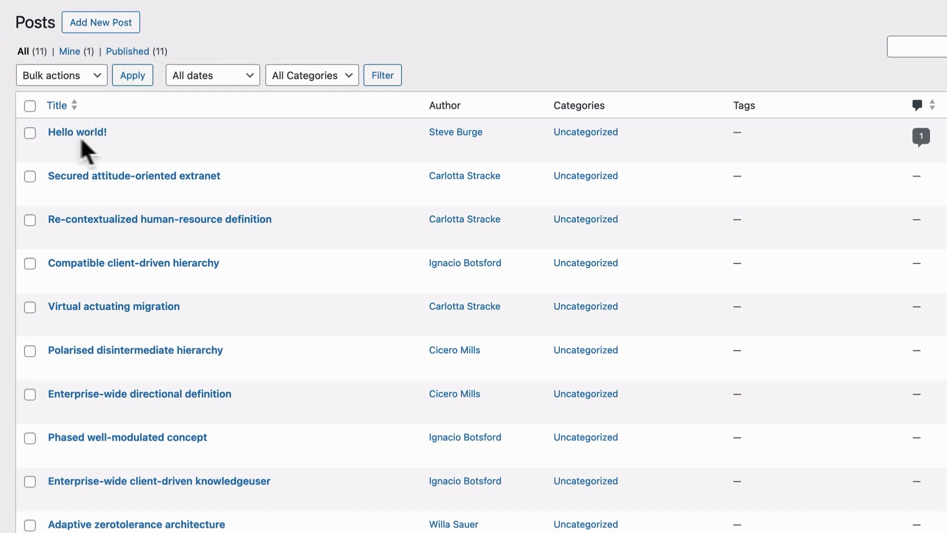
mouse_move(71, 146)
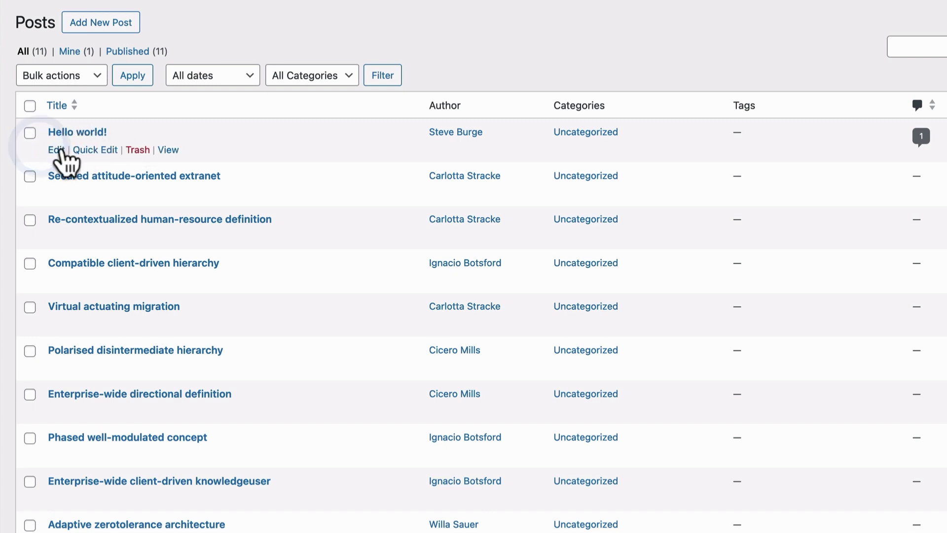
left_click(112, 150)
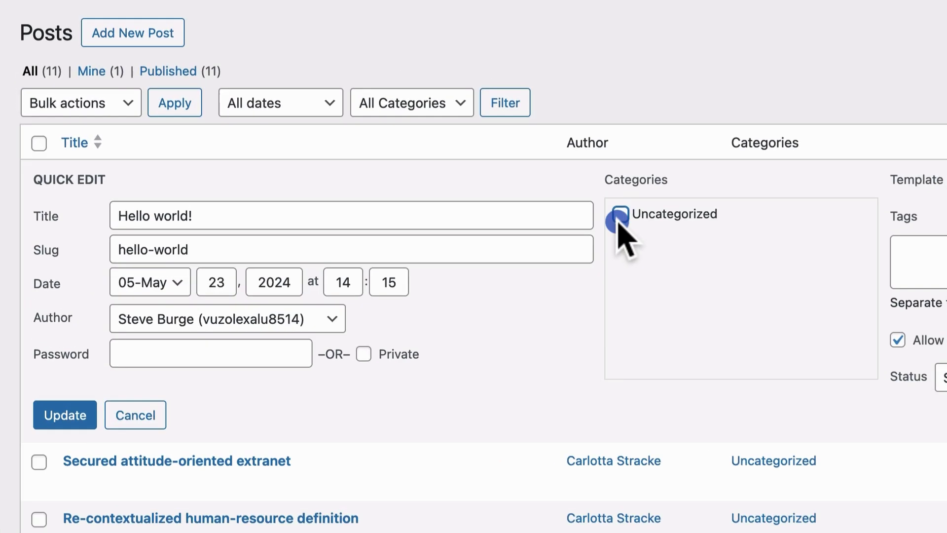
left_click(470, 160)
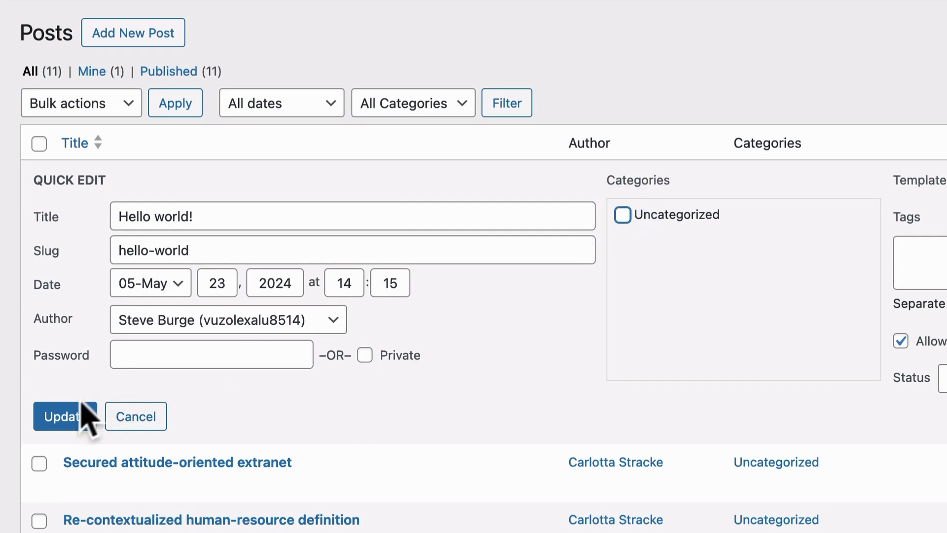
left_click(61, 417)
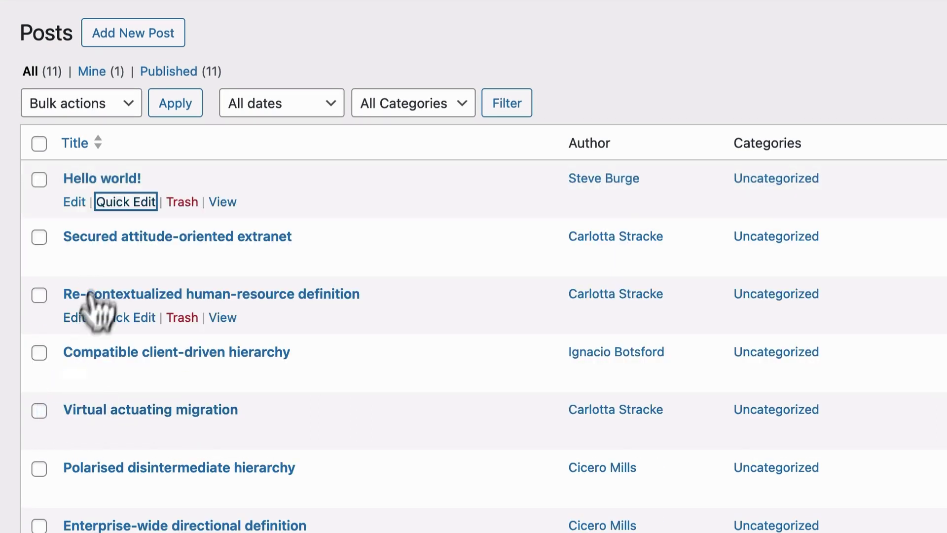
left_click(74, 202)
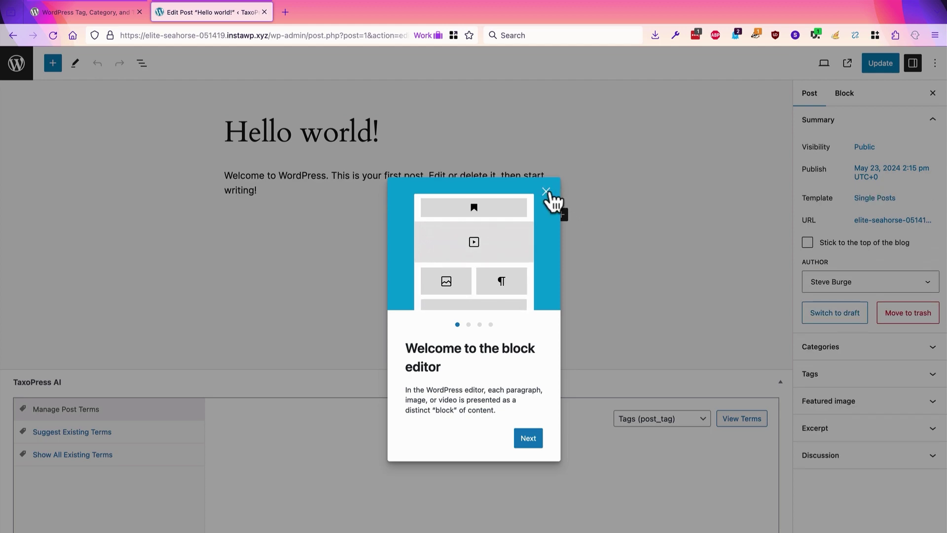
- Untick Uncategorized on Hello world!, update the post, and reload to confirm it is still Uncategorized
left_click(546, 191)
left_click(814, 346)
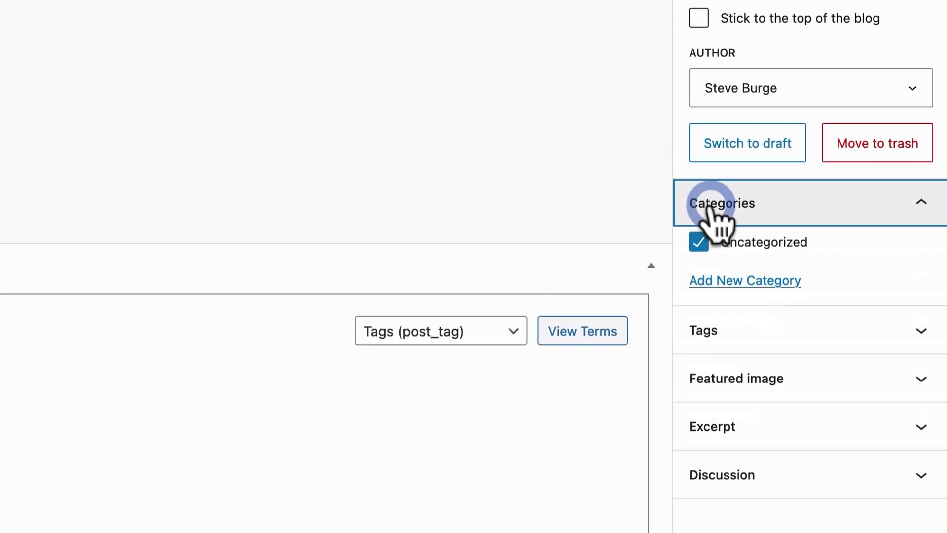
left_click(695, 248)
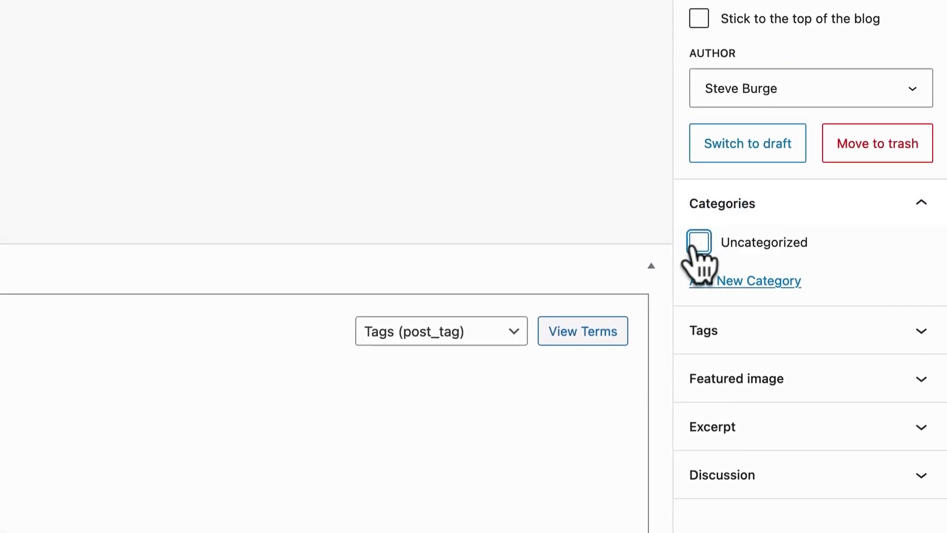
left_click(874, 66)
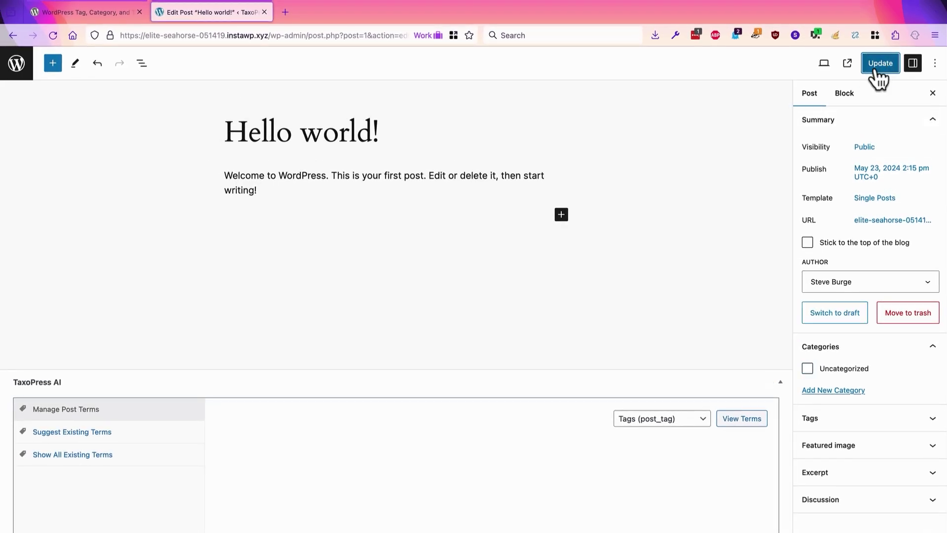
left_click(54, 36)
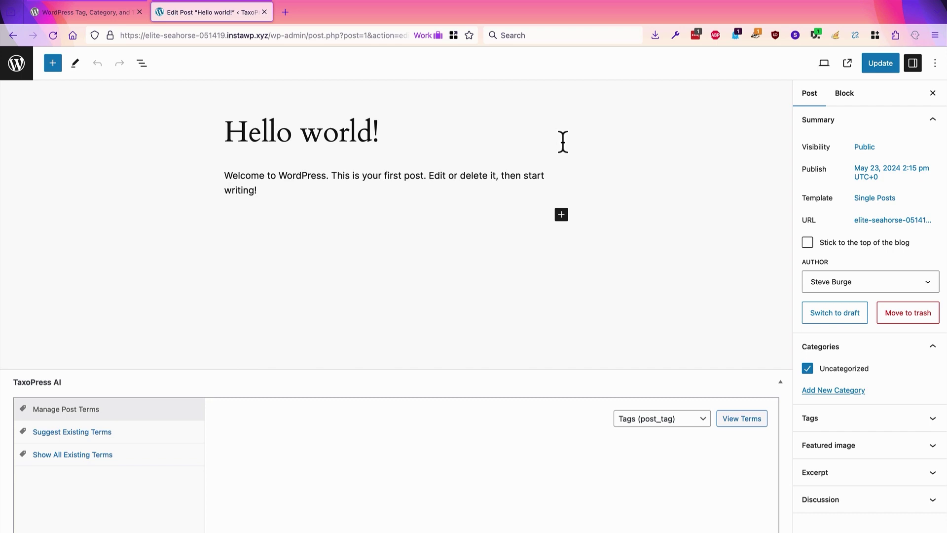
- Save a new draft titled 'My New Post' and return to the Posts list
left_click(20, 67)
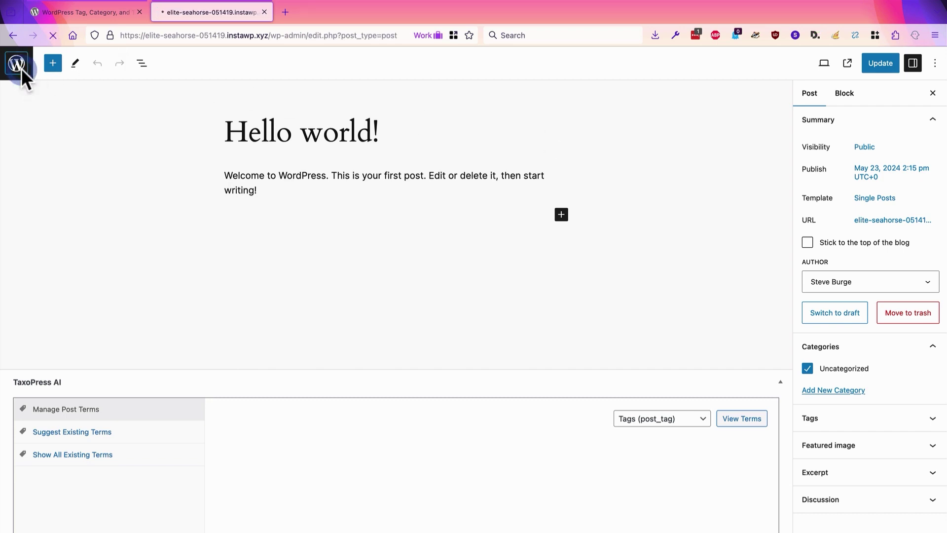
left_click(165, 84)
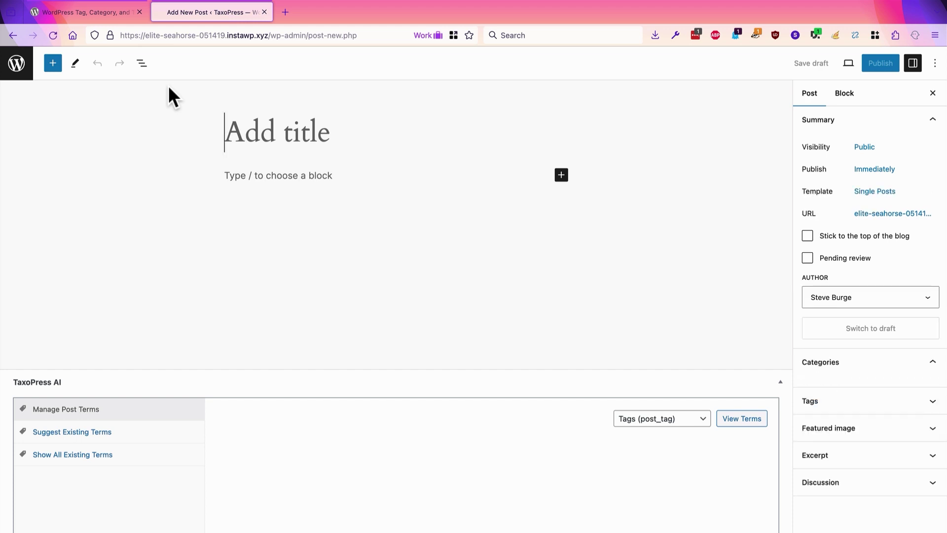
type("My New Post")
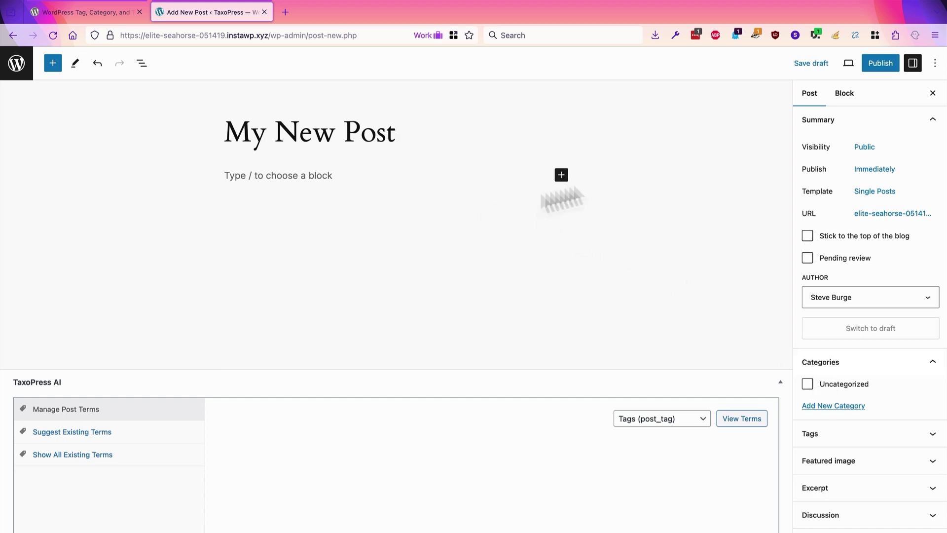
left_click(812, 63)
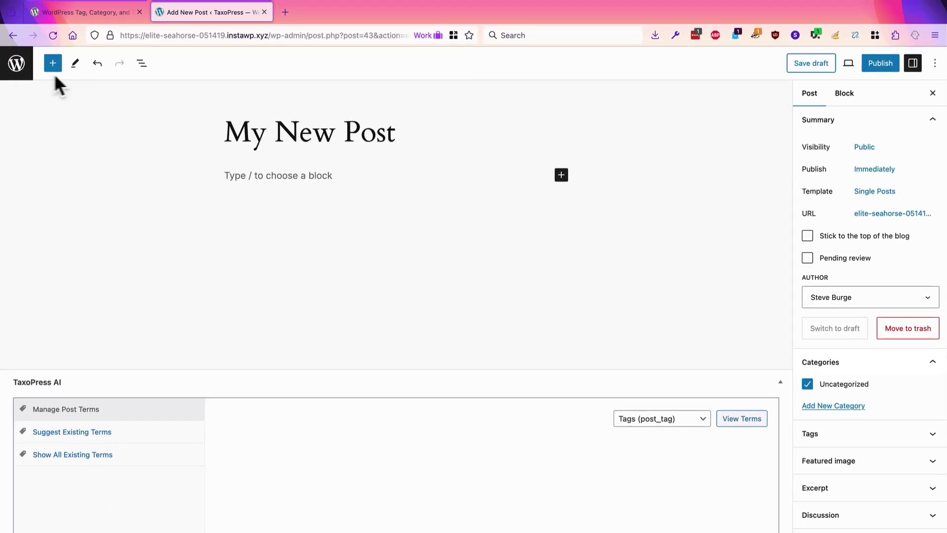
left_click(20, 66)
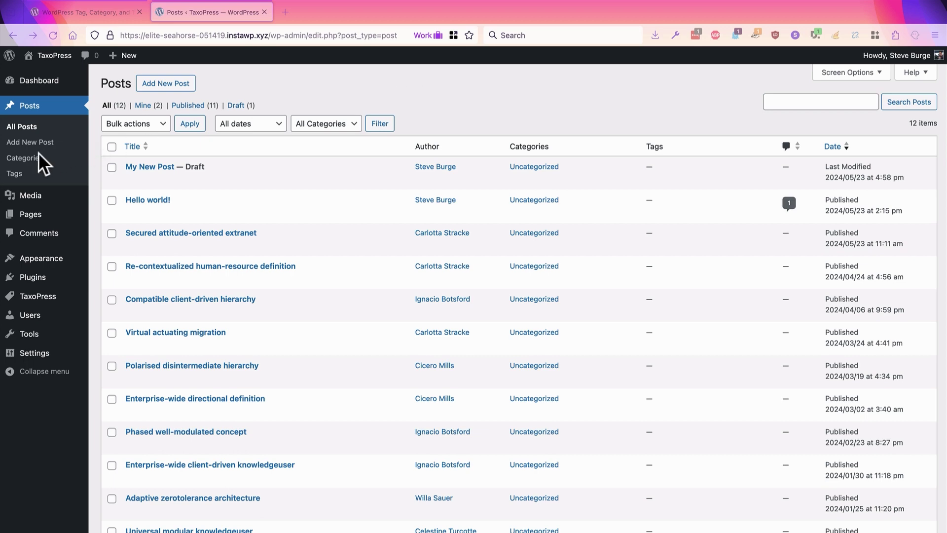
- Create a category named 'My New Category' on the Categories page
left_click(24, 158)
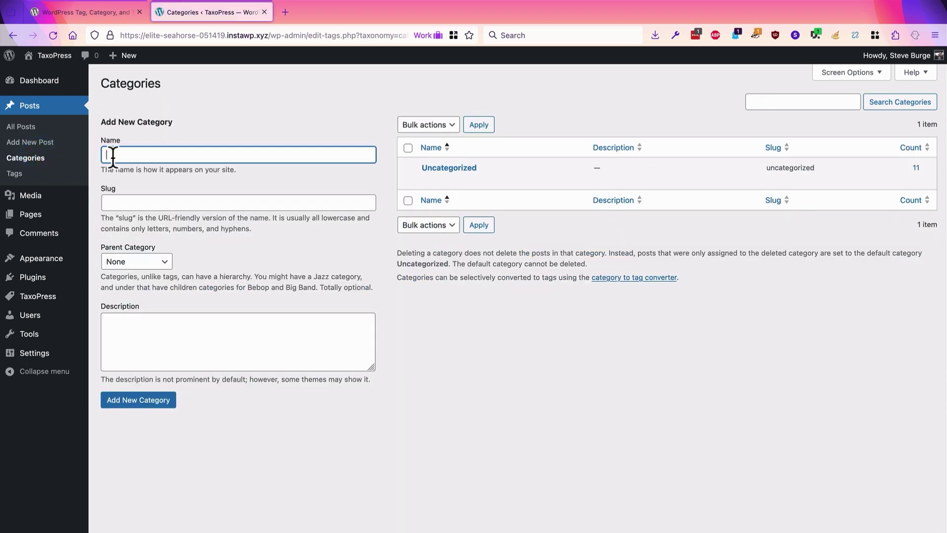
type("My New Cate")
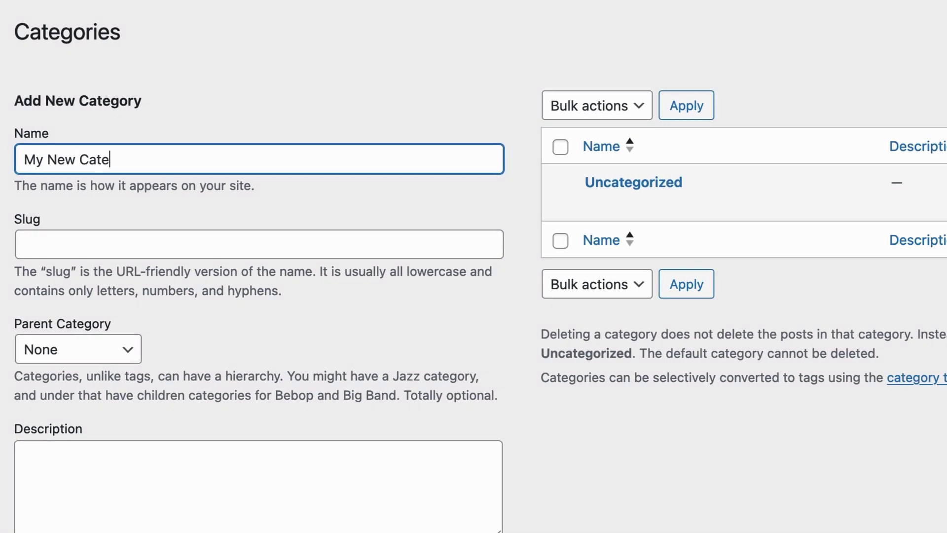
type("gory")
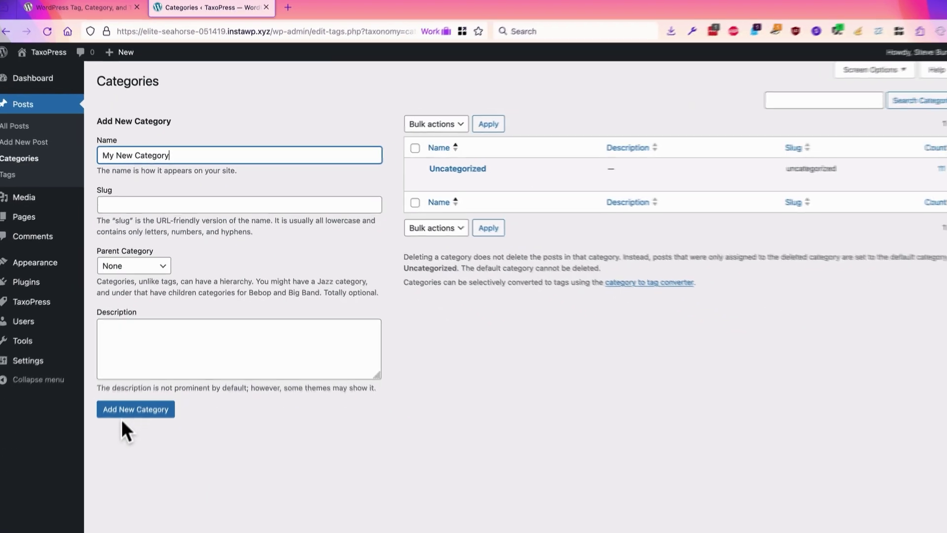
left_click(126, 401)
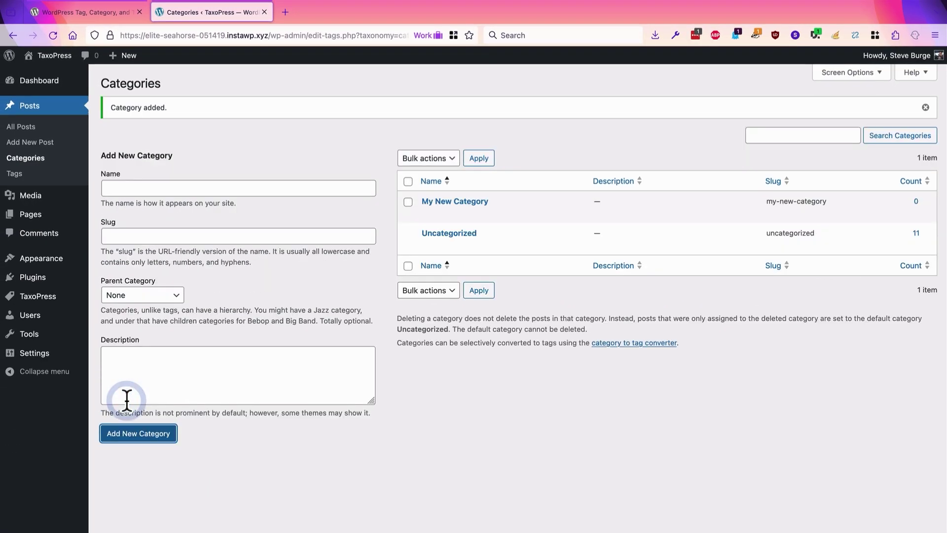
- Bulk edit all 12 posts to move them from Uncategorized into My New Category
left_click(23, 127)
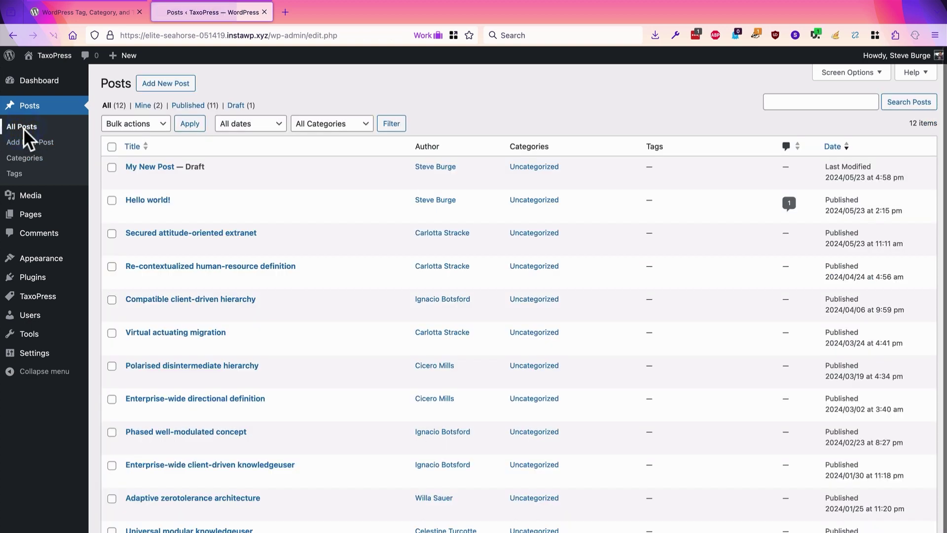
left_click(132, 123)
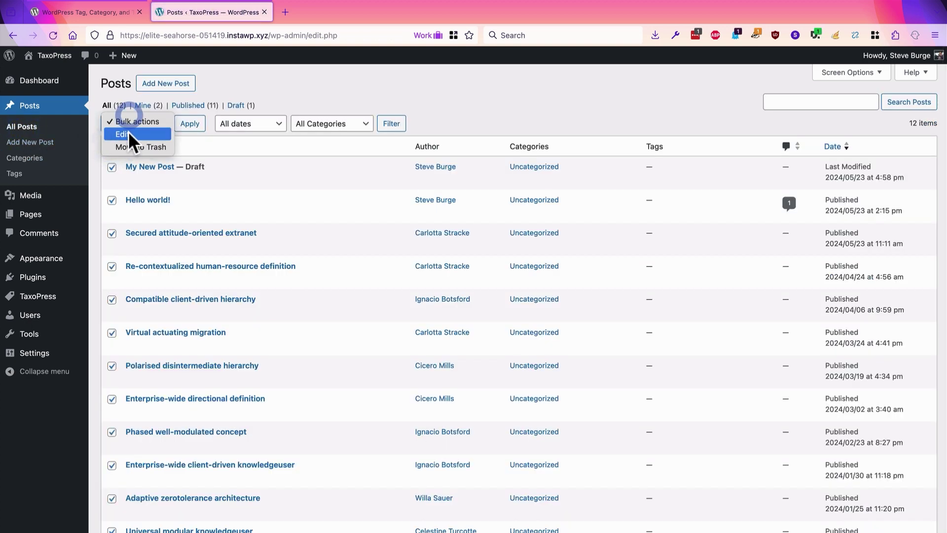
left_click(129, 131)
left_click(188, 125)
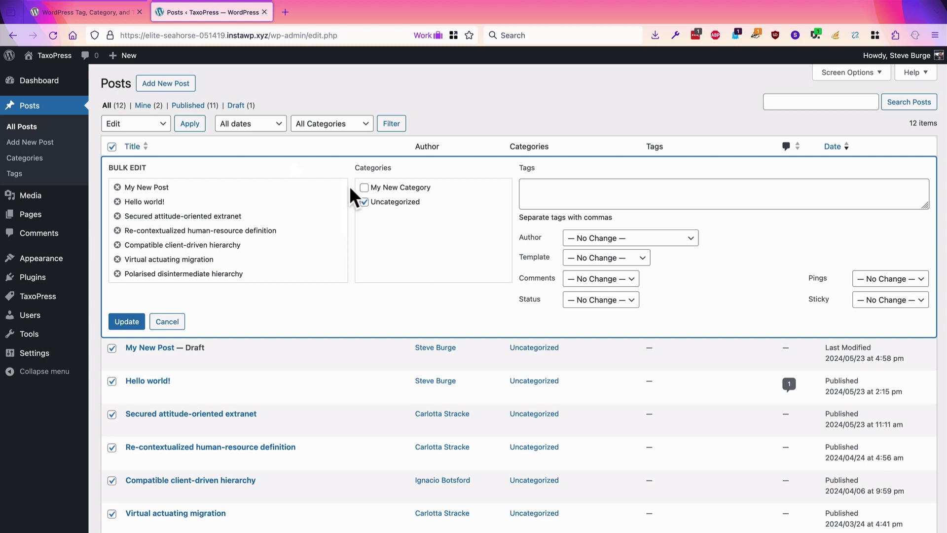
left_click(364, 188)
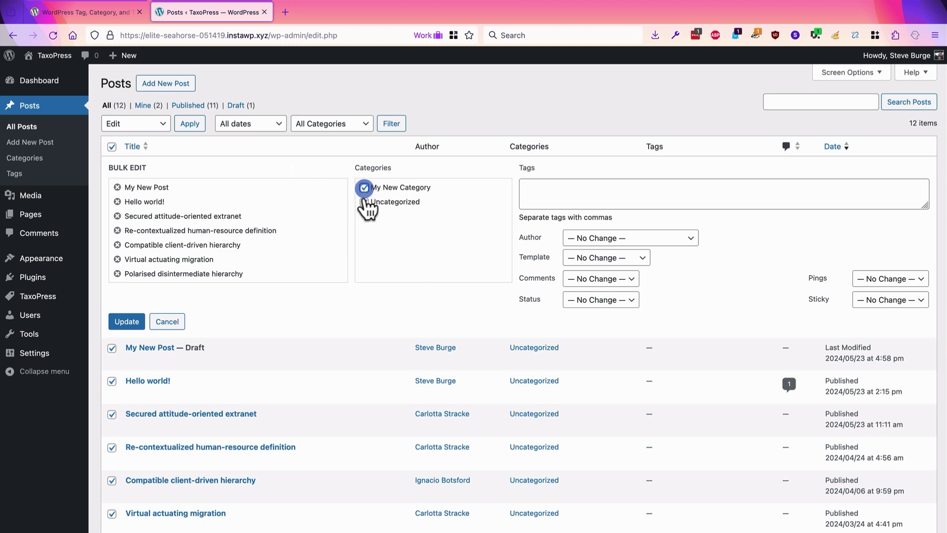
left_click(135, 323)
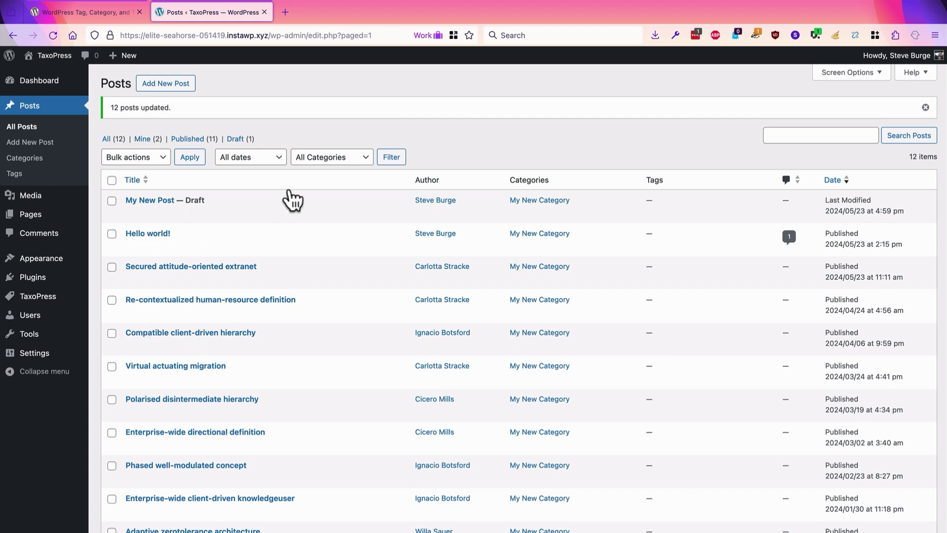
- Save a draft titled 'Another New Post', confirm it lands in Uncategorized, and return to Posts
left_click(174, 85)
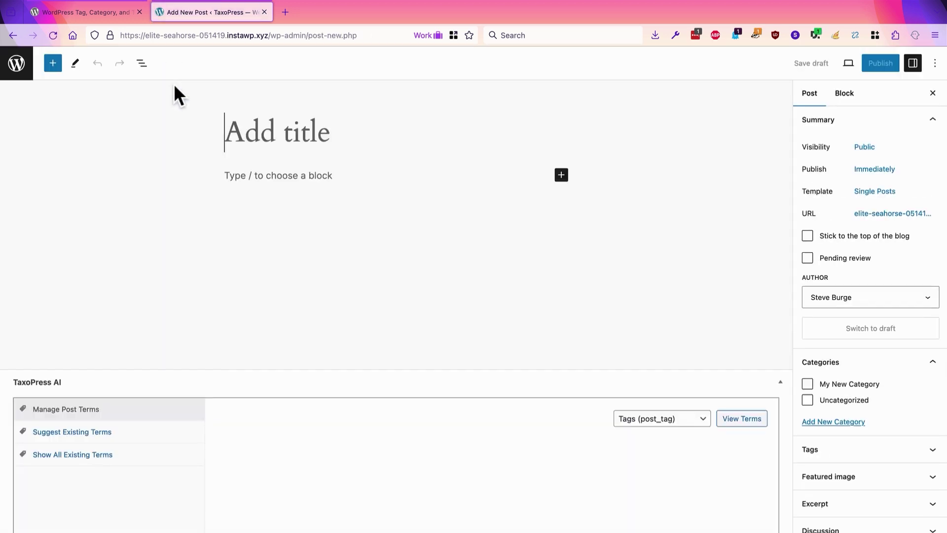
type("Another New")
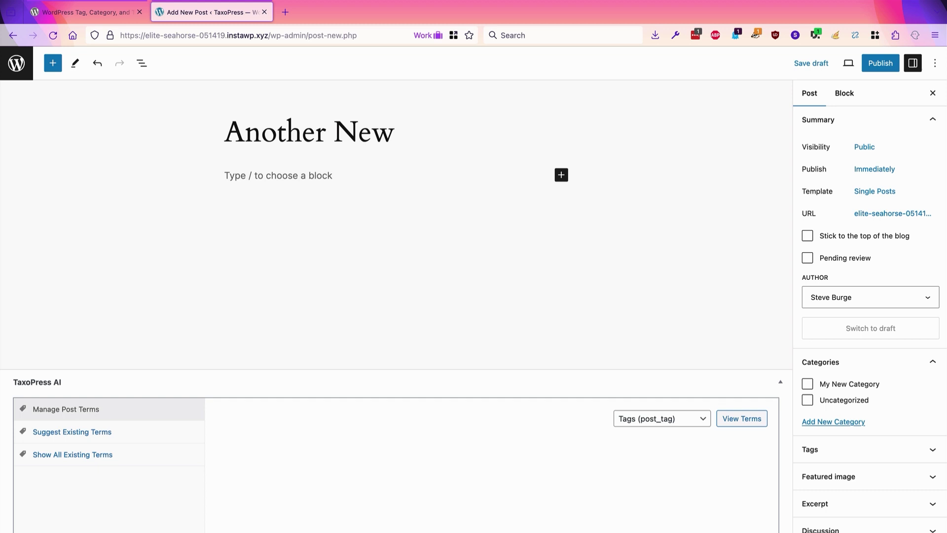
type(" Post")
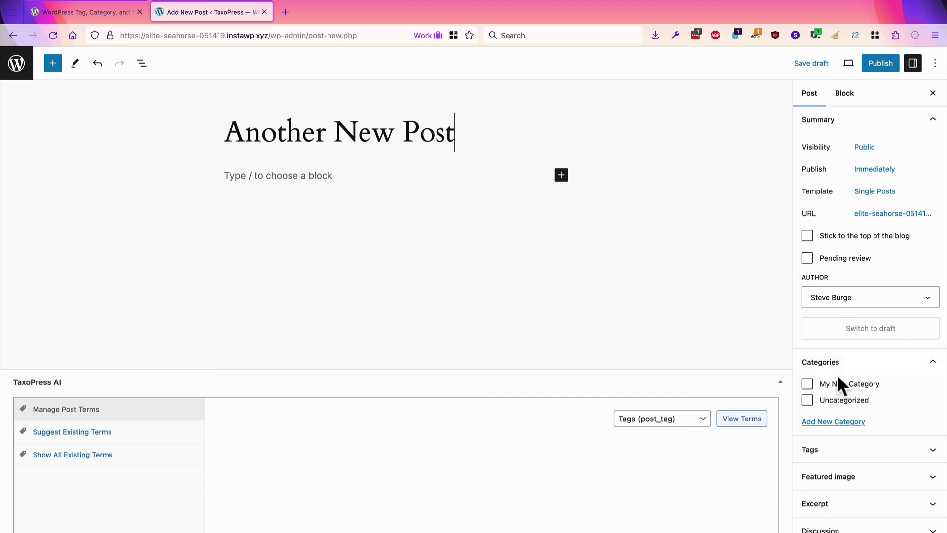
left_click(808, 400)
left_click(818, 63)
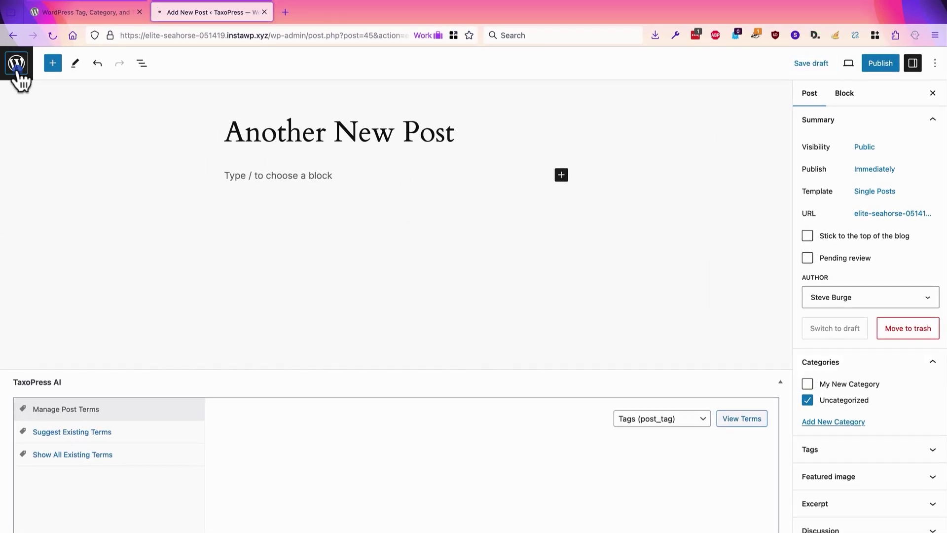
left_click(17, 68)
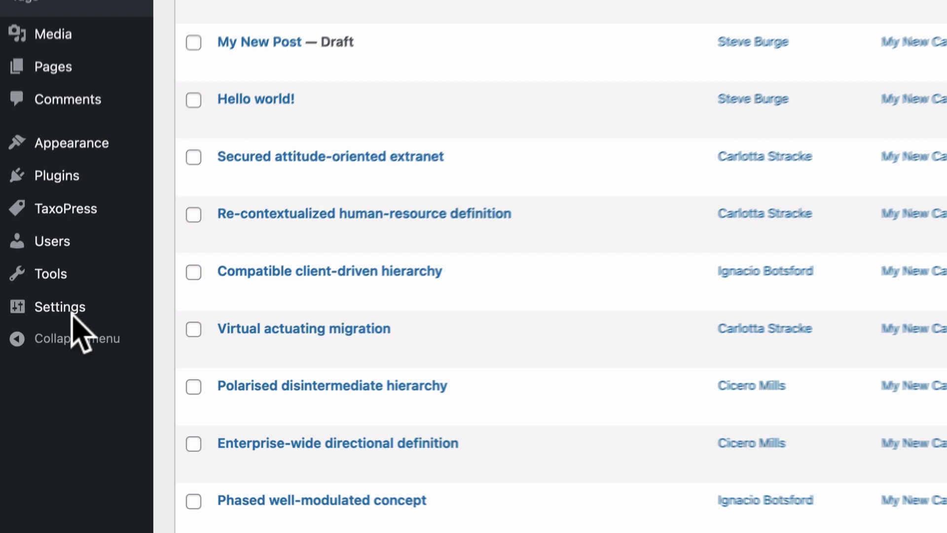
mouse_move(42, 356)
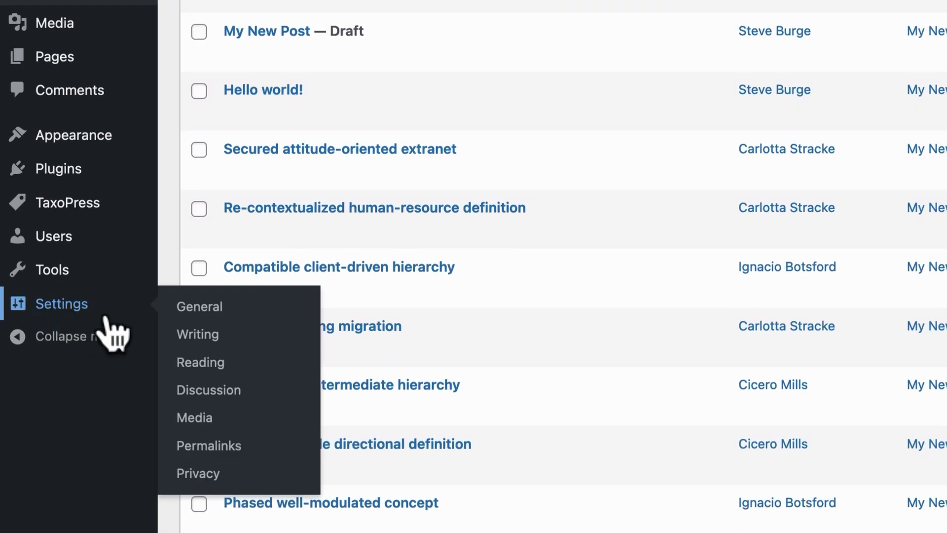
- Make My New Category the Default Post Category in Writing Settings and save the changes
left_click(182, 332)
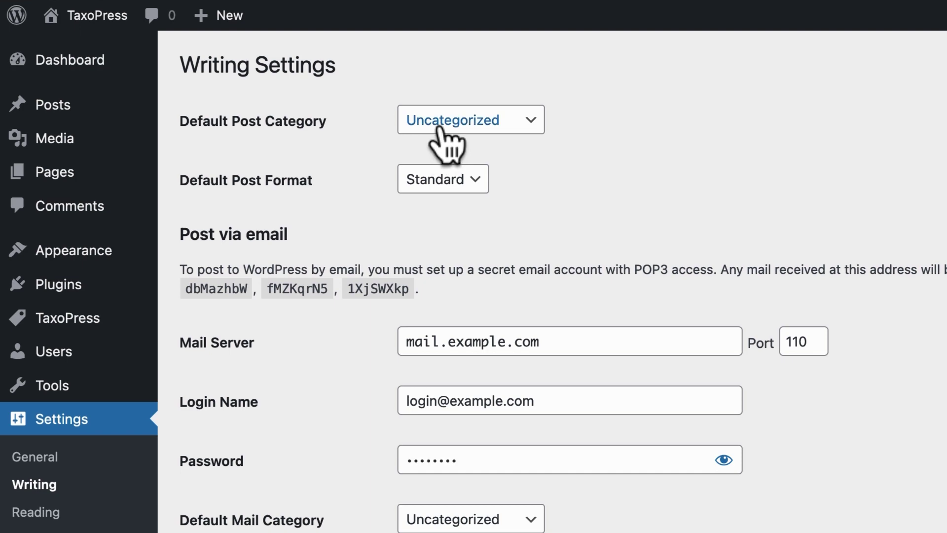
left_click(438, 128)
left_click(455, 99)
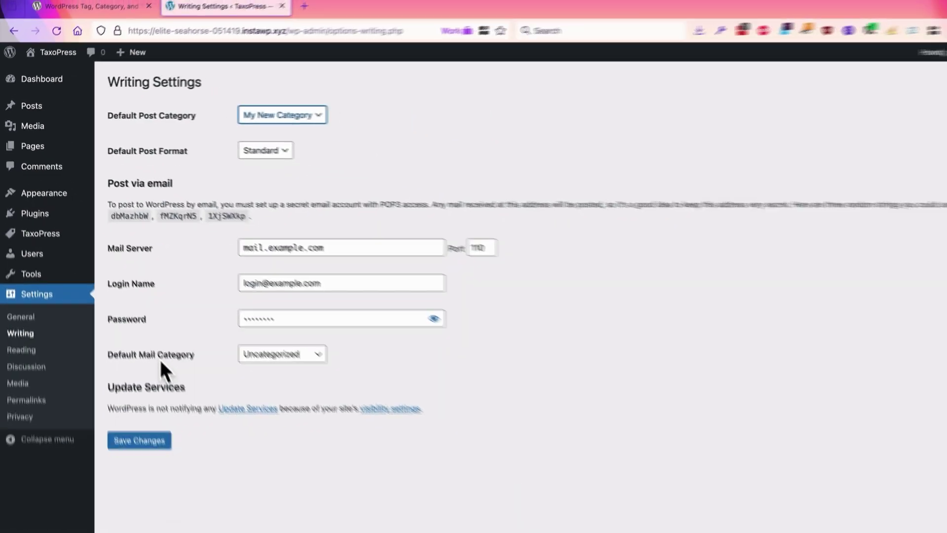
left_click(127, 420)
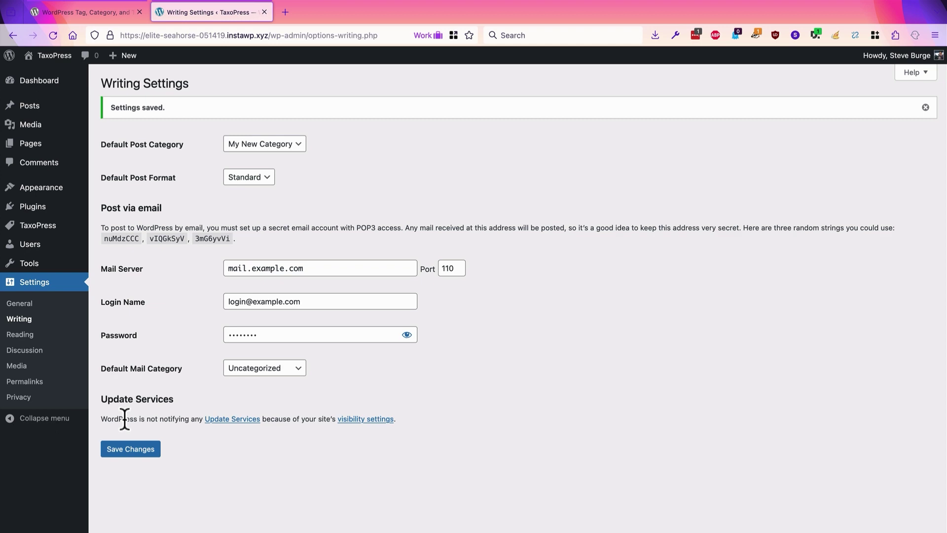
mouse_move(41, 111)
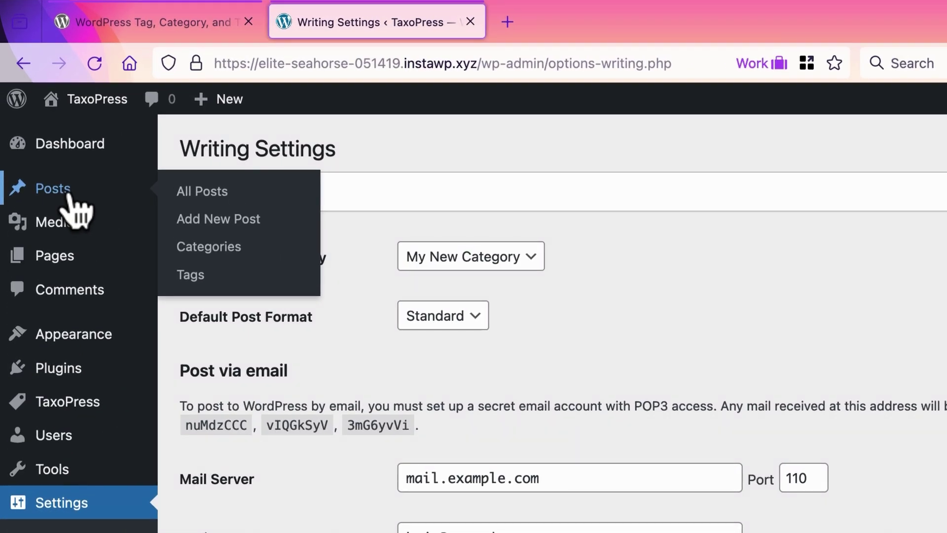
- Quick-edit Uncategorized to rename it 'New Name', clearing its old slug, and save
left_click(208, 246)
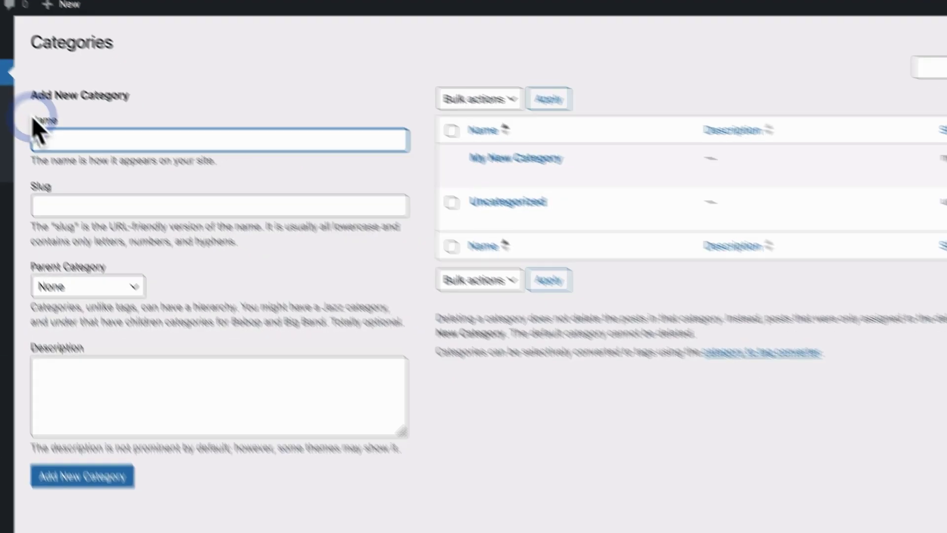
left_click(508, 218)
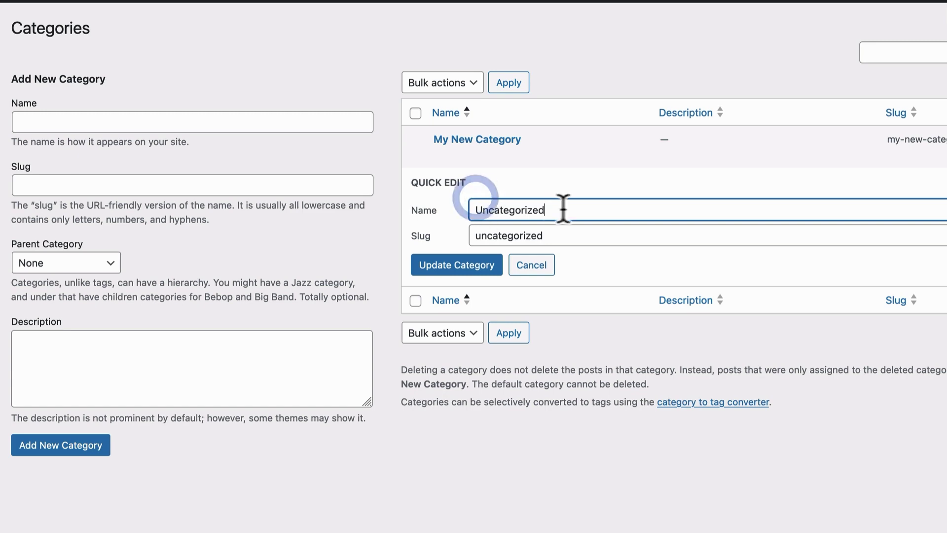
left_click_drag(563, 210, 398, 208)
type("New Name")
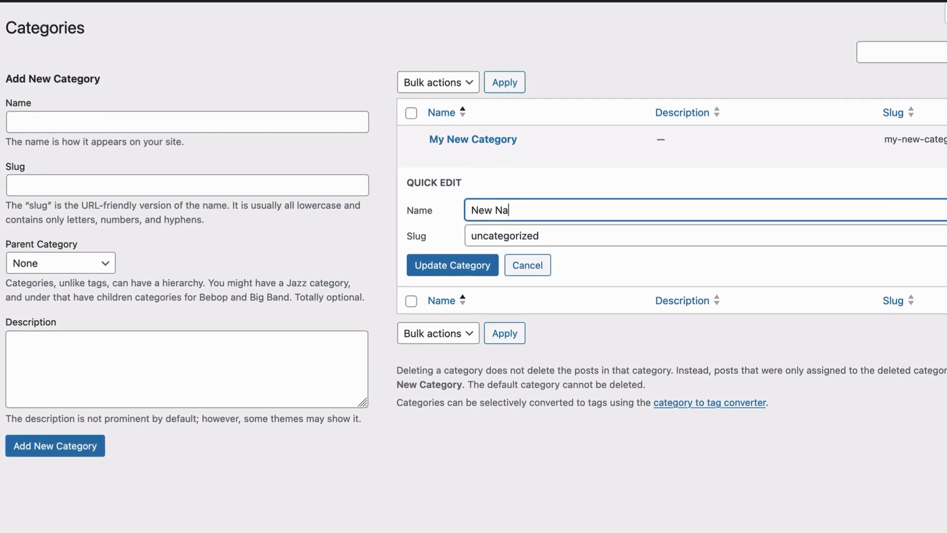
key("Tab")
key("BackSpace")
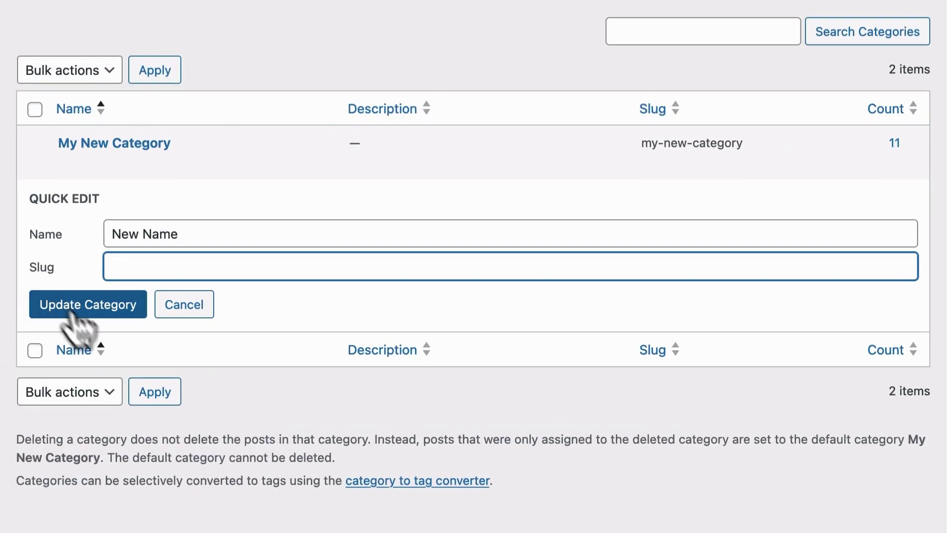
left_click(76, 313)
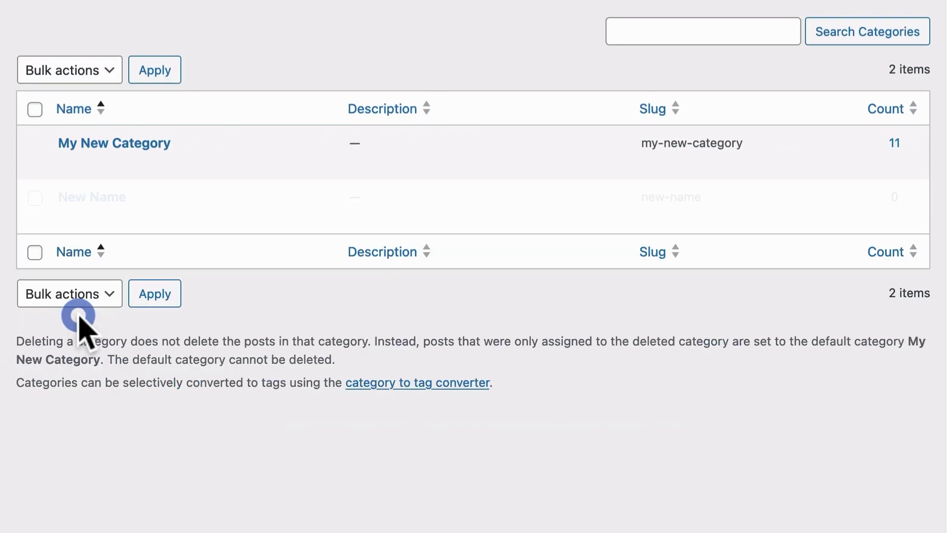
left_click(153, 509)
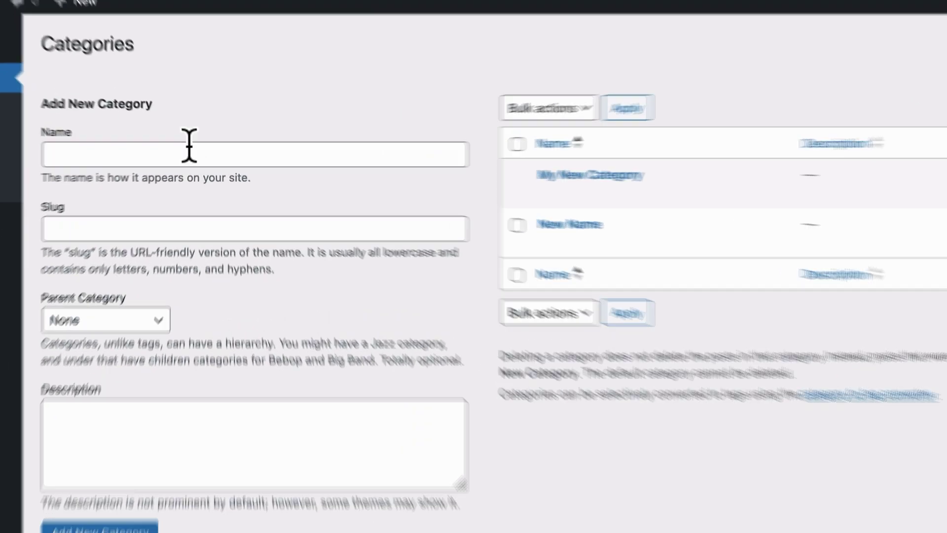
- Add three new categories: News, Sports and Movies
left_click(190, 154)
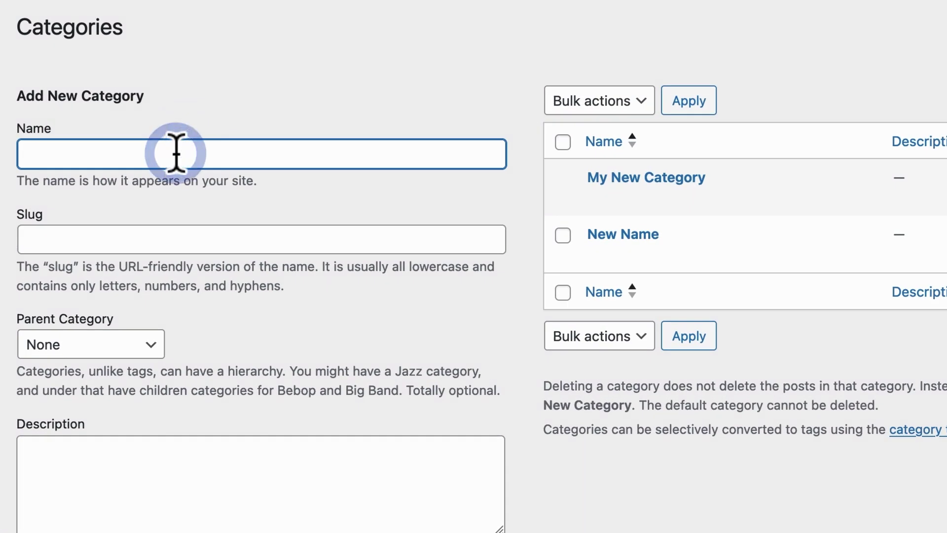
type("News")
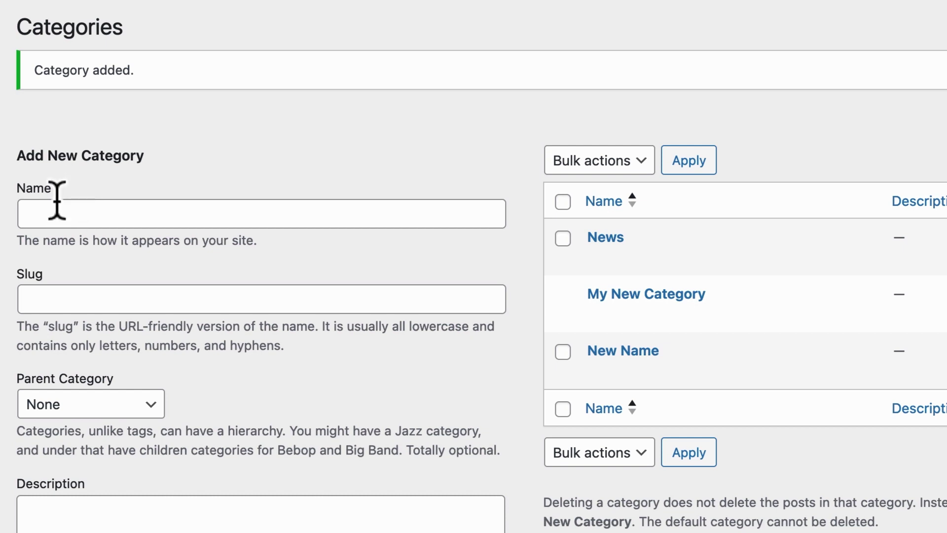
left_click(57, 204)
type("Sports")
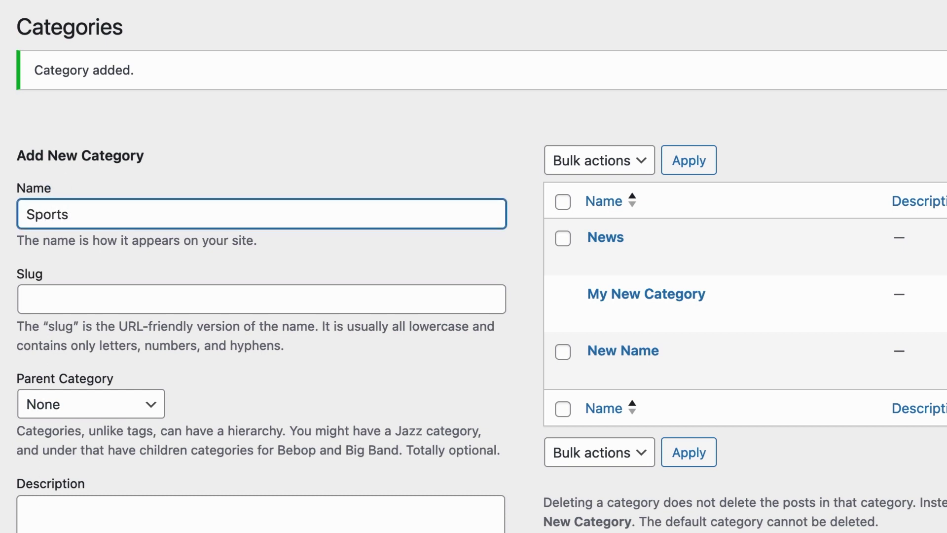
key("Return")
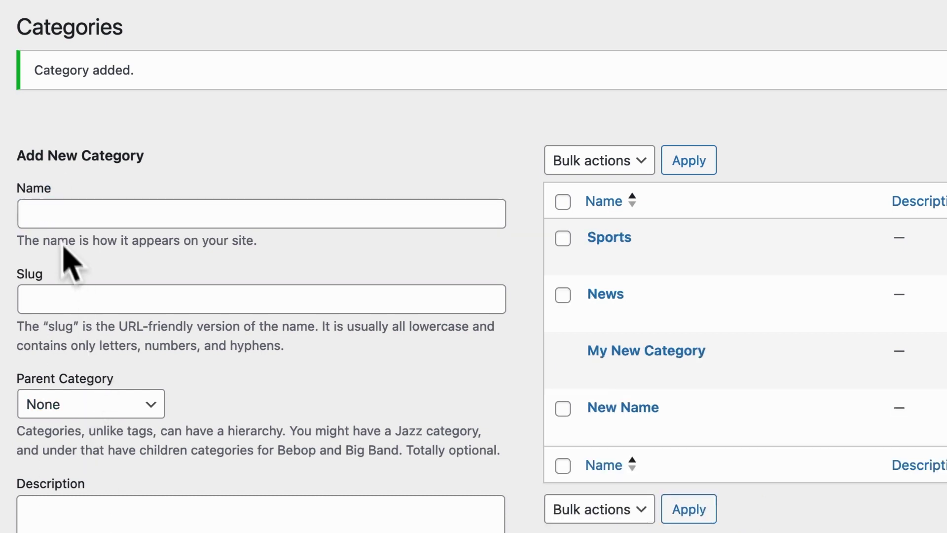
left_click(58, 213)
type("Movies")
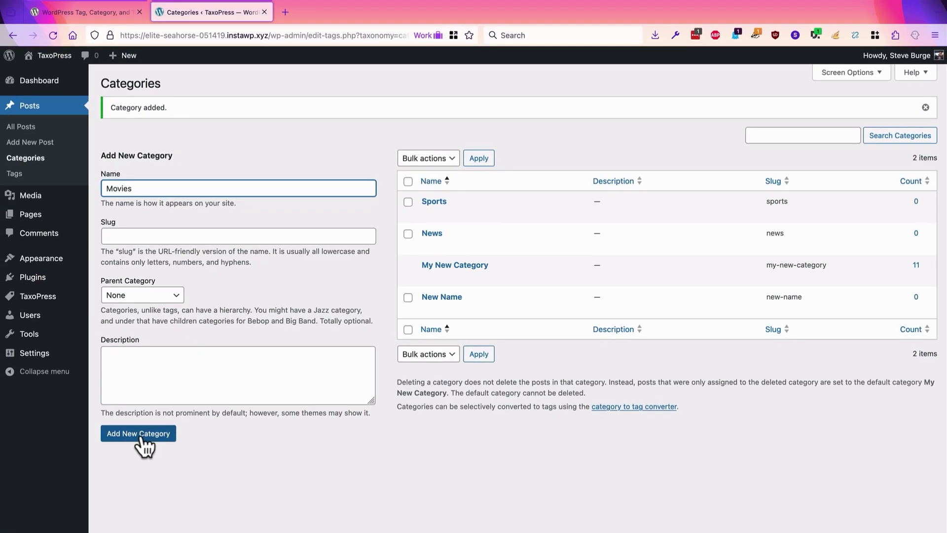
left_click(142, 436)
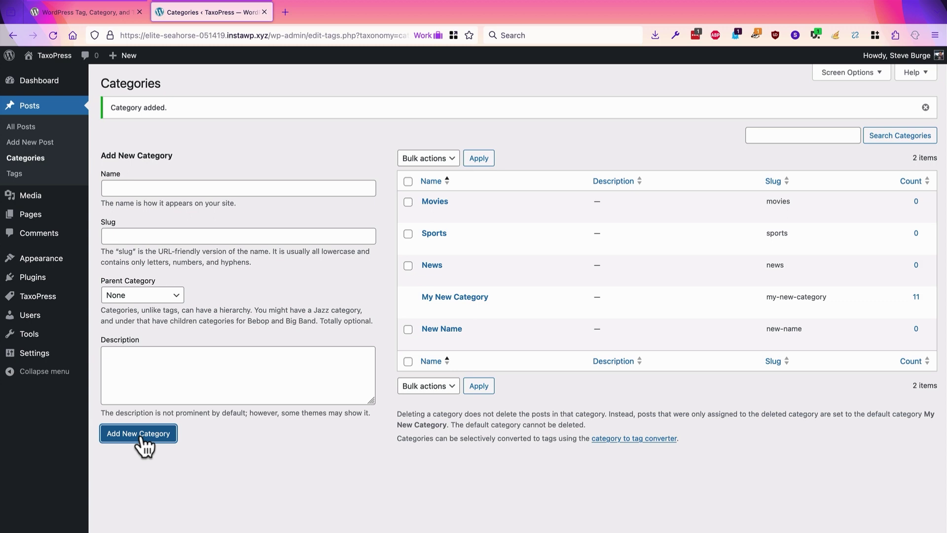
- In TaxoPress, give the Categories taxonomy default terms News, Sports, Movies and save it
mouse_move(52, 298)
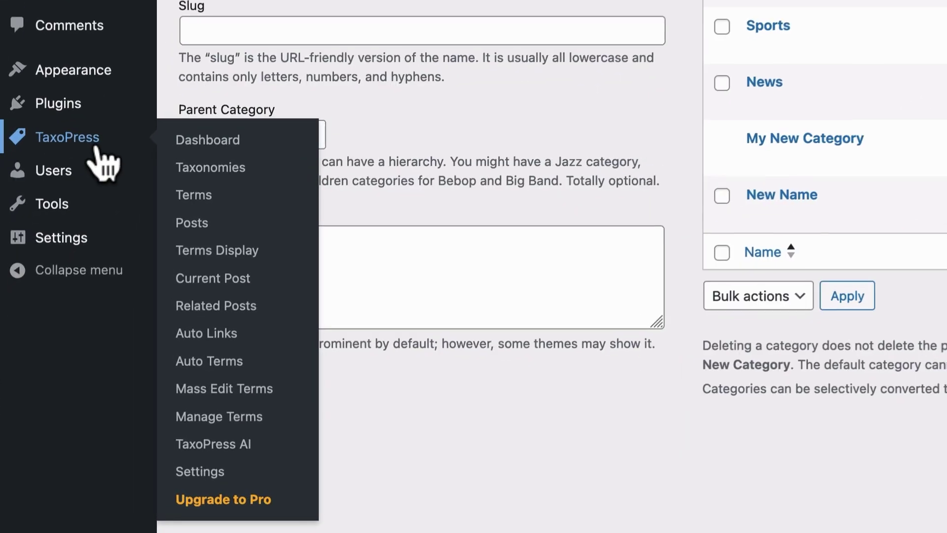
left_click(207, 169)
scroll(200, 174, "down", 1)
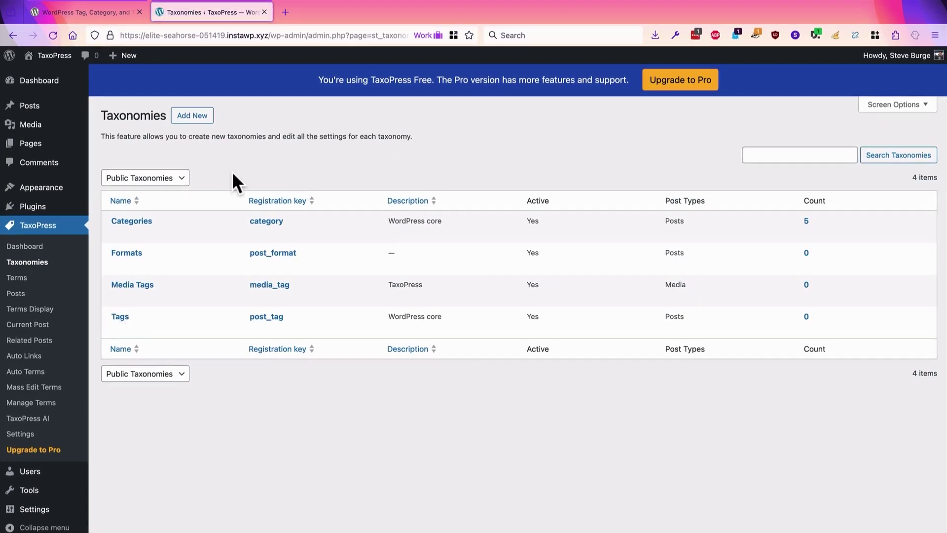
mouse_move(127, 217)
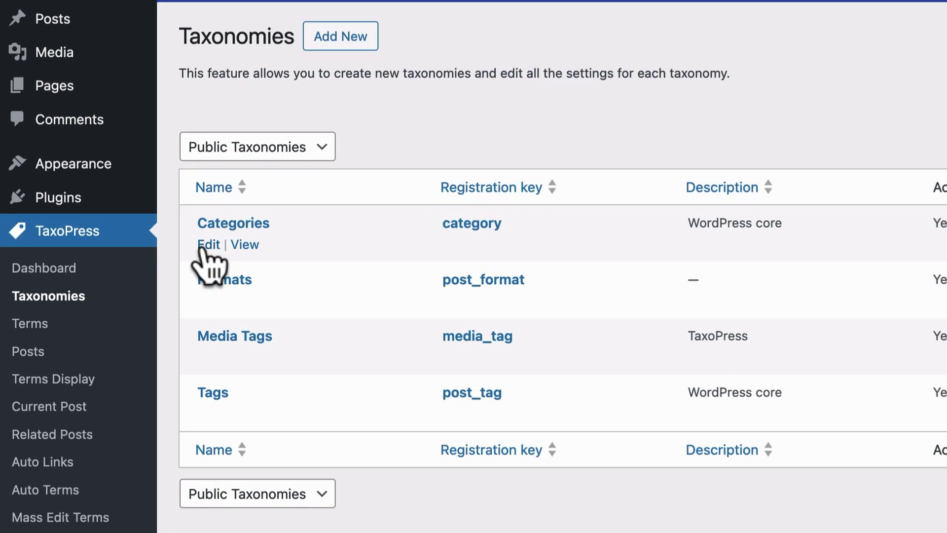
left_click(206, 245)
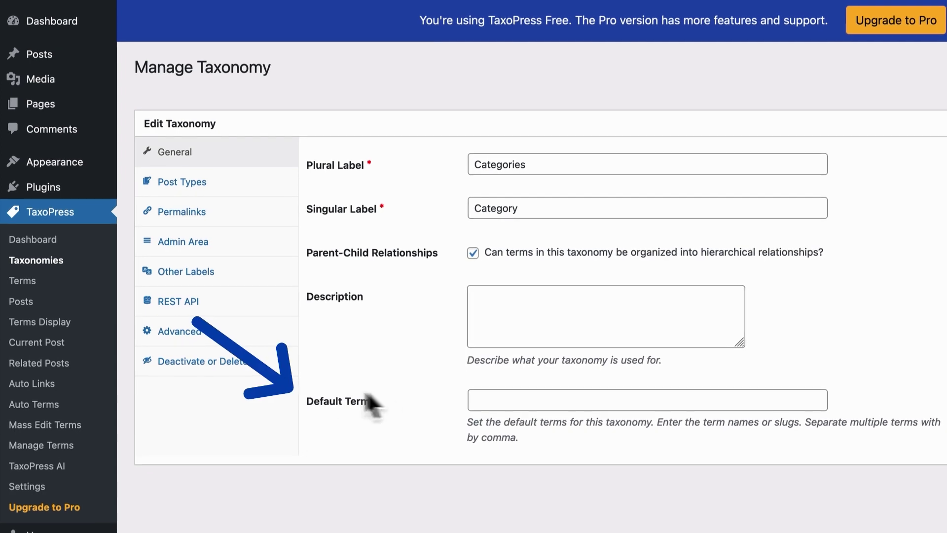
left_click(478, 401)
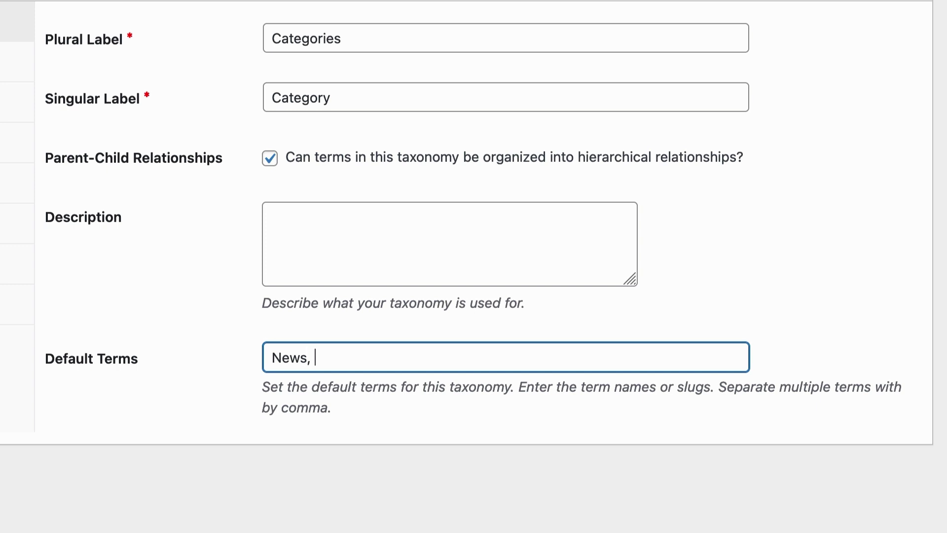
type(", Sports")
key("BackSpace")
type("ts, Movies")
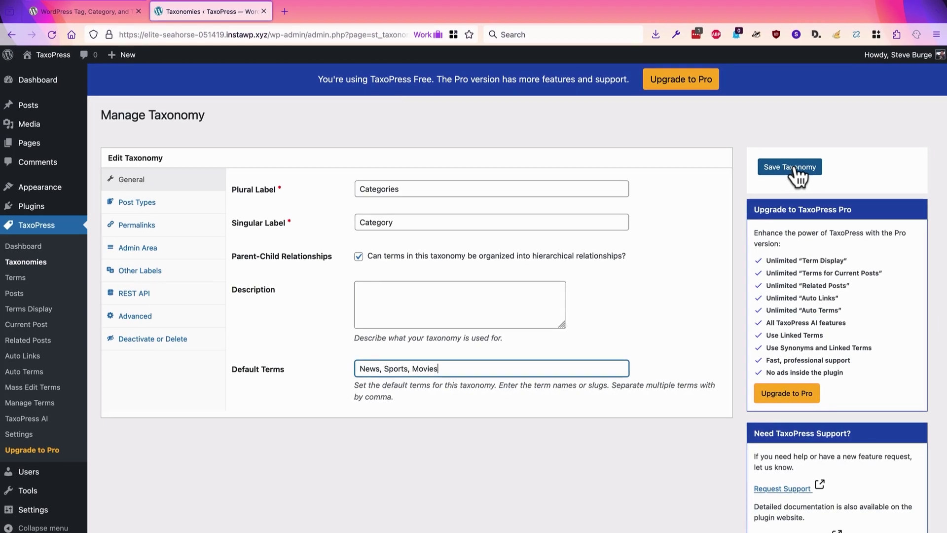
left_click(793, 169)
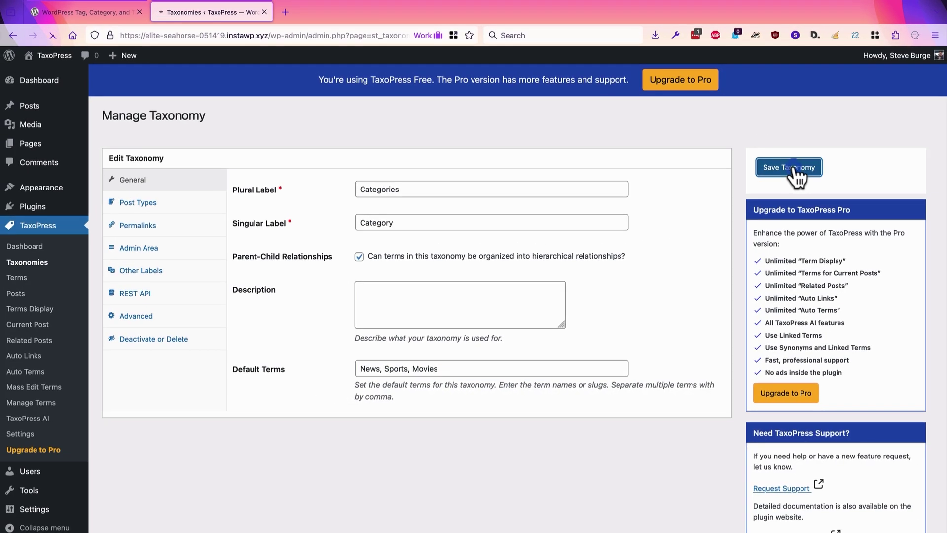
- Start a new post to confirm Movies, News and Sports come pre-checked, then return to the Posts list
mouse_move(31, 108)
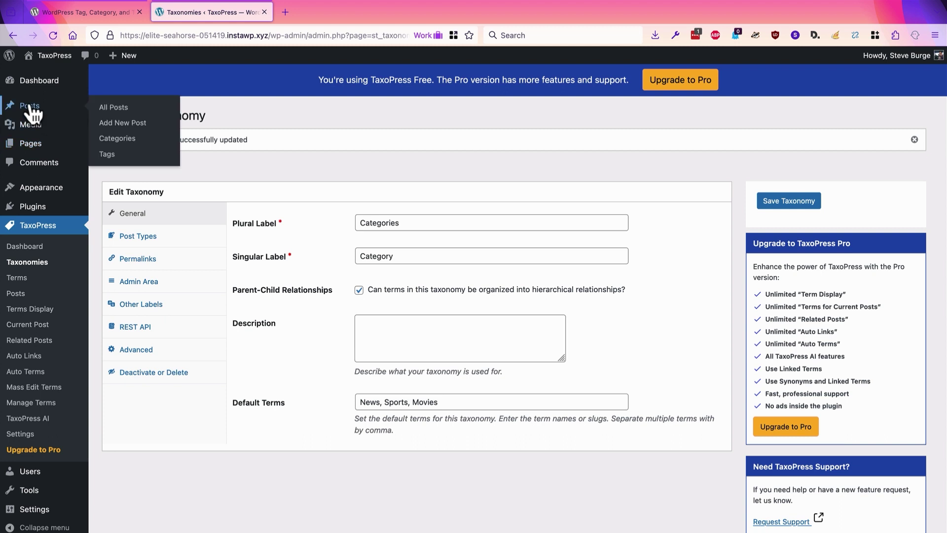
left_click(106, 124)
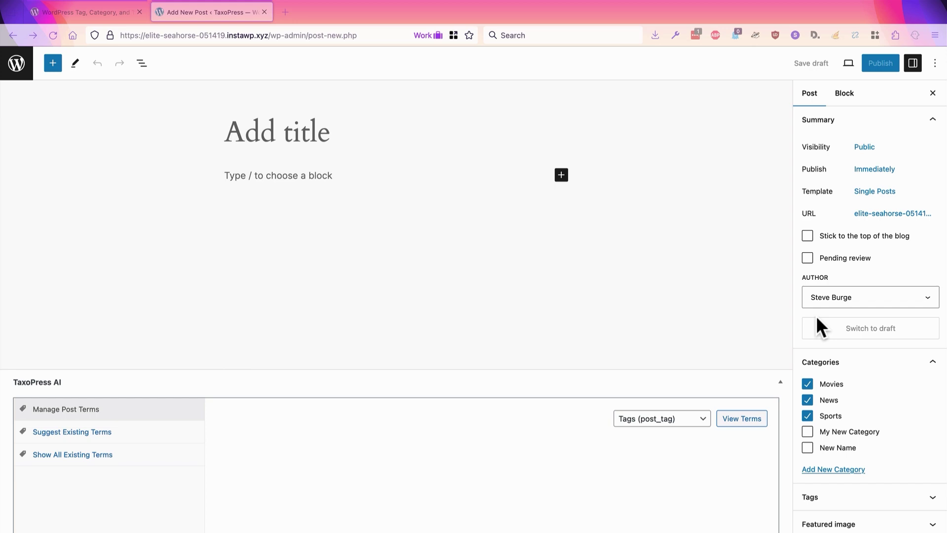
left_click(18, 64)
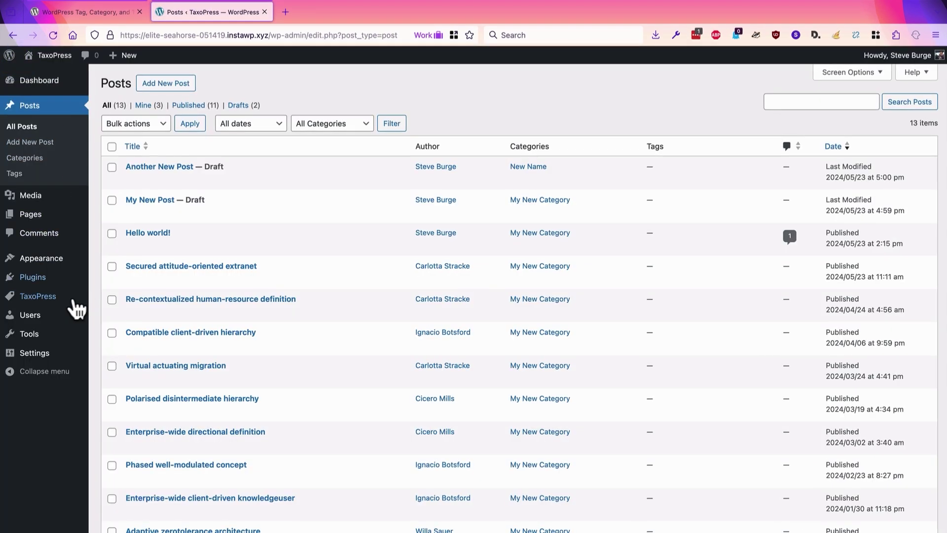
- Switch to the browser tab showing the TaxoPress plugin page on WordPress.org
mouse_move(69, 298)
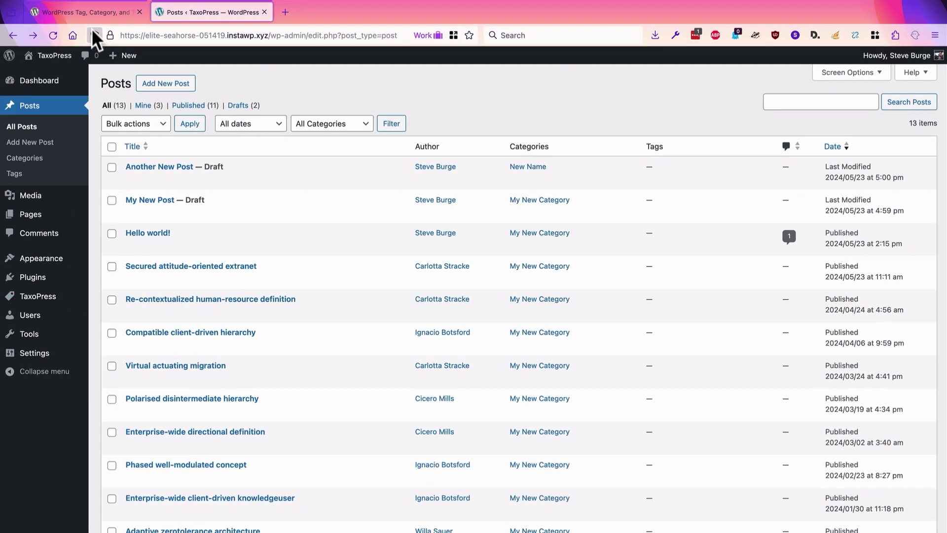
left_click(91, 11)
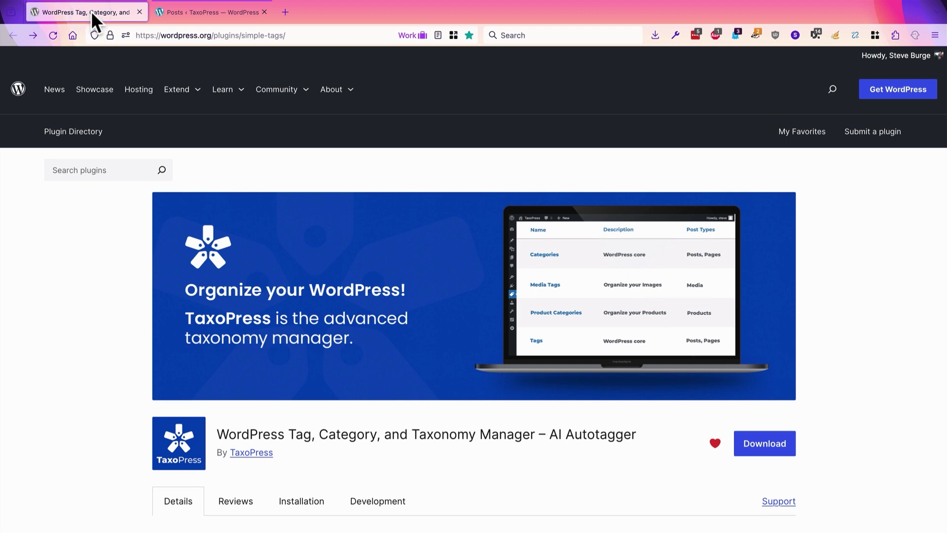